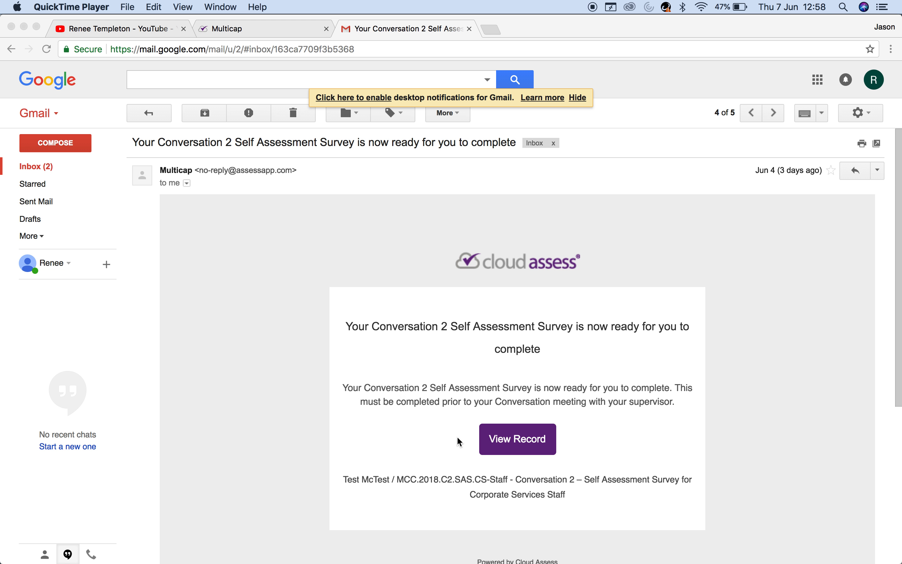
Open the Conversation 2 Self Assessment Survey record from the notification email and look over its introduction
left_click(531, 444)
left_click(532, 442)
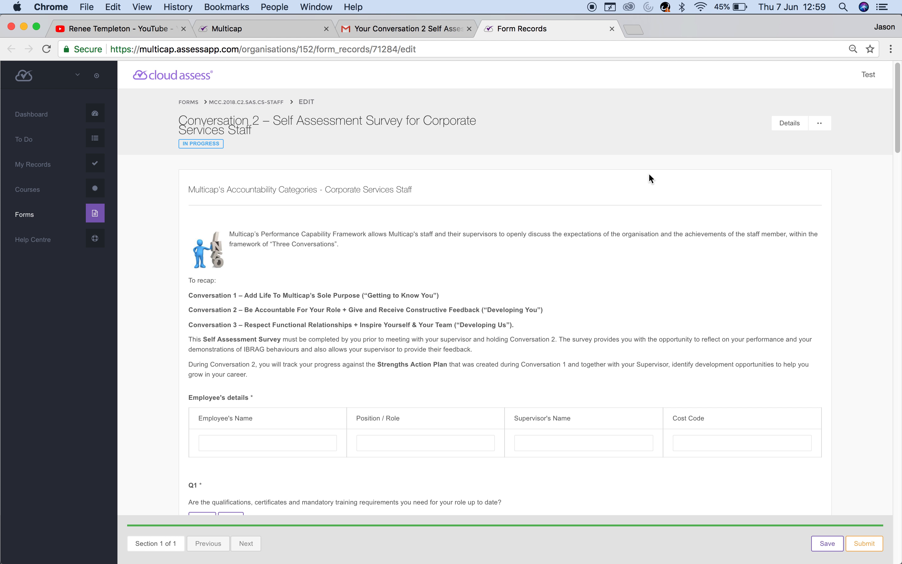
scroll(649, 174, "down", 1)
scroll(649, 175, "down", 6)
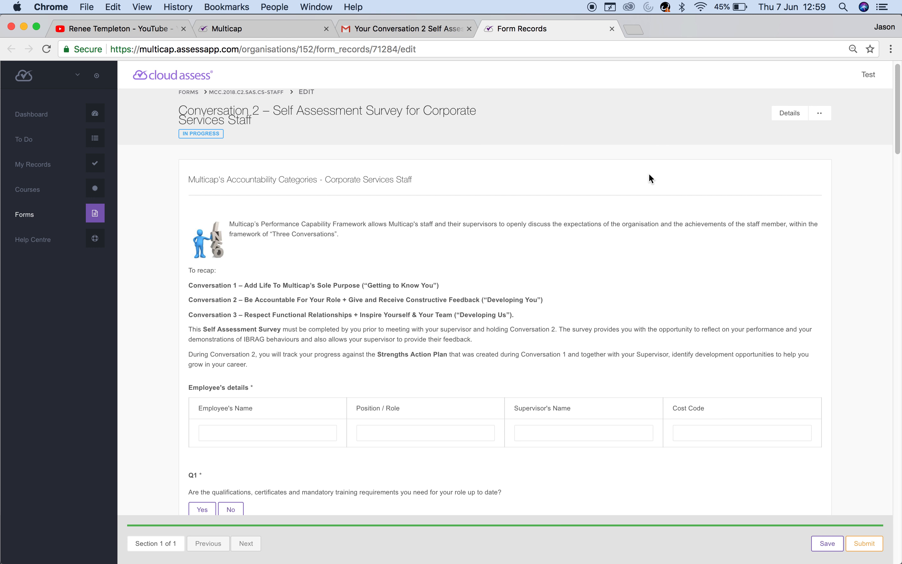
scroll(649, 174, "up", 2)
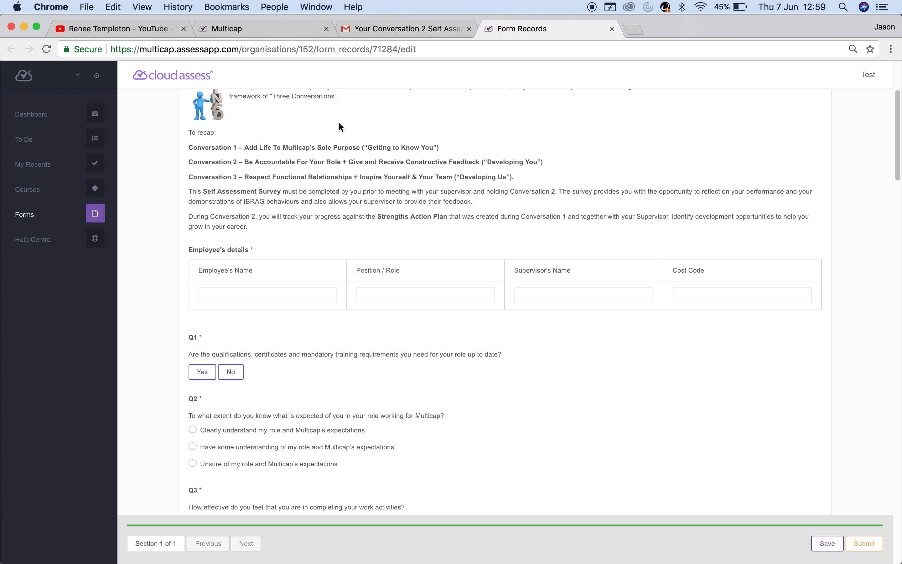
Fill in the employee's details with the employee's name, position HR Project Officer, the supervisor's name and cost code 102
left_click(275, 295)
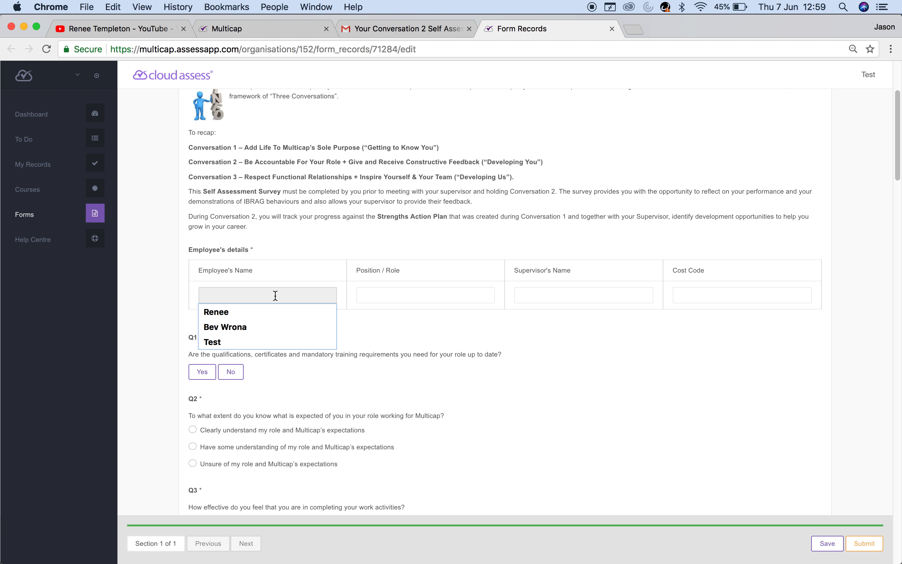
type("Renee")
key("Tab")
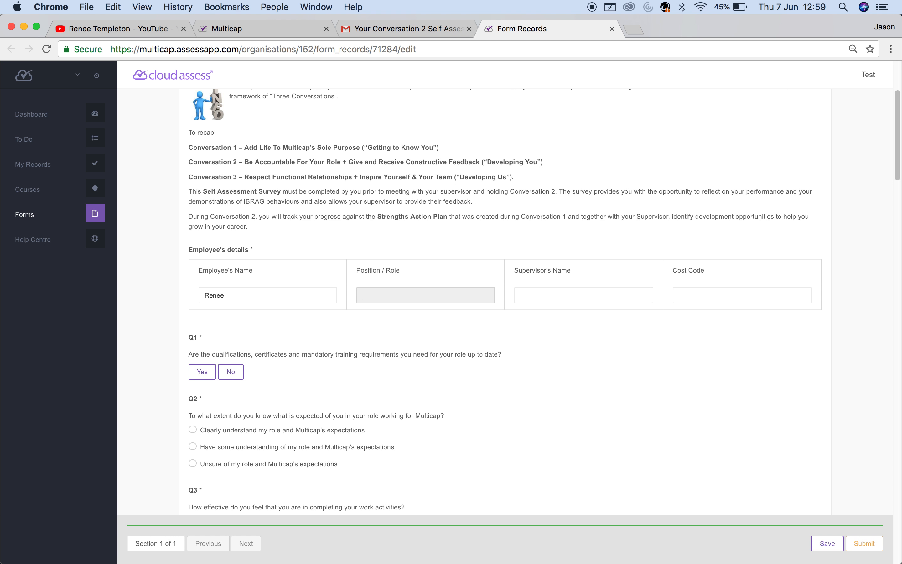
type("HR P")
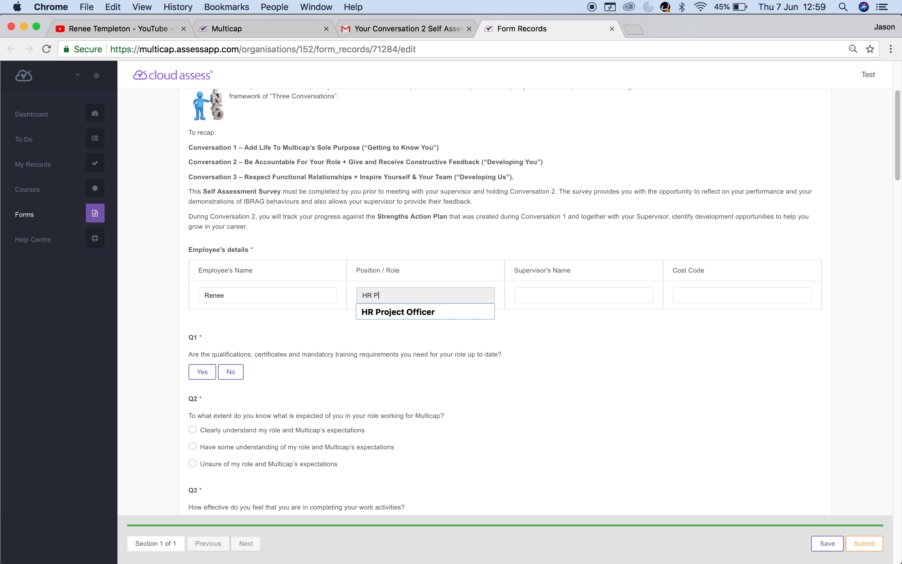
key("Down")
key("Tab")
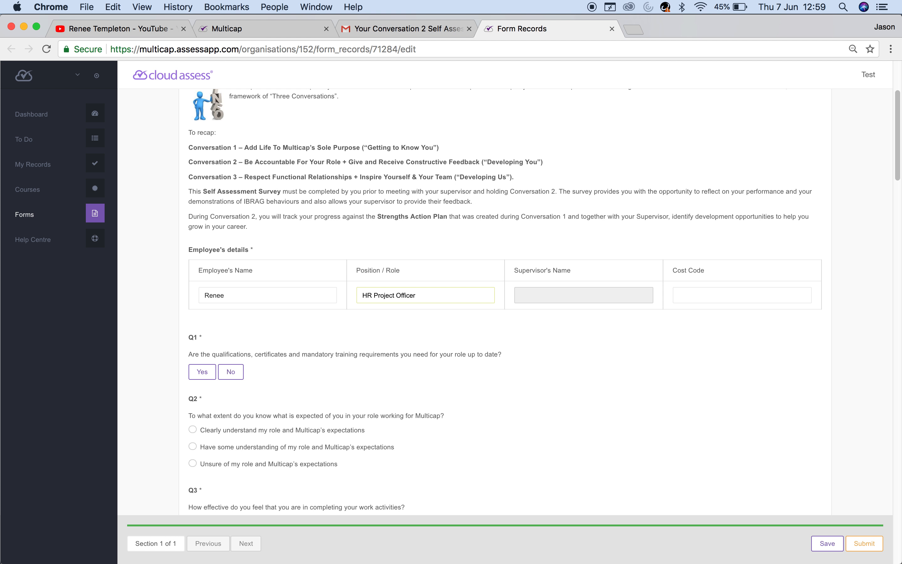
type("bev")
key("Down")
key("Tab")
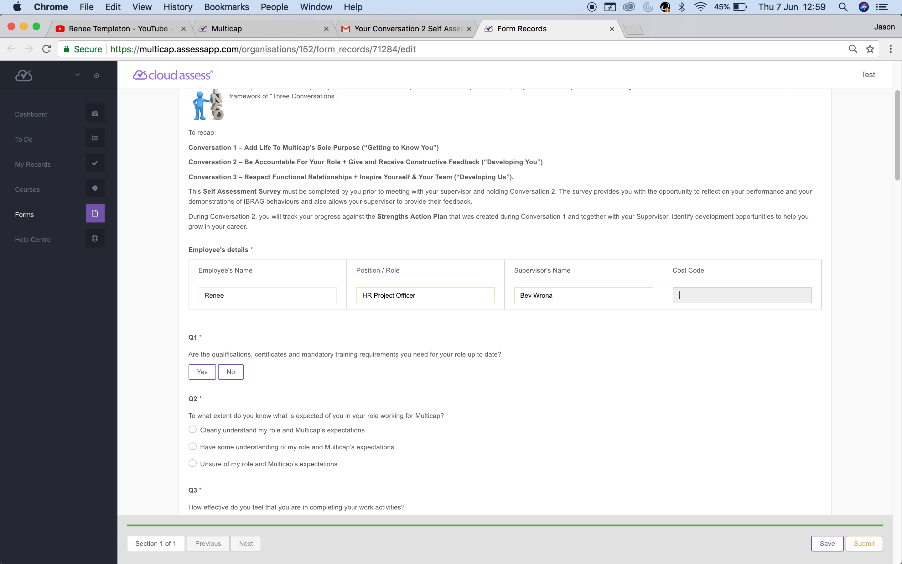
type("102")
Answer Q1 with Yes and Q2 with "Clearly understand my role and Multicap's expectations"
key("Tab")
key("space")
scroll(381, 394, "down", 1)
scroll(639, 446, "down", 5)
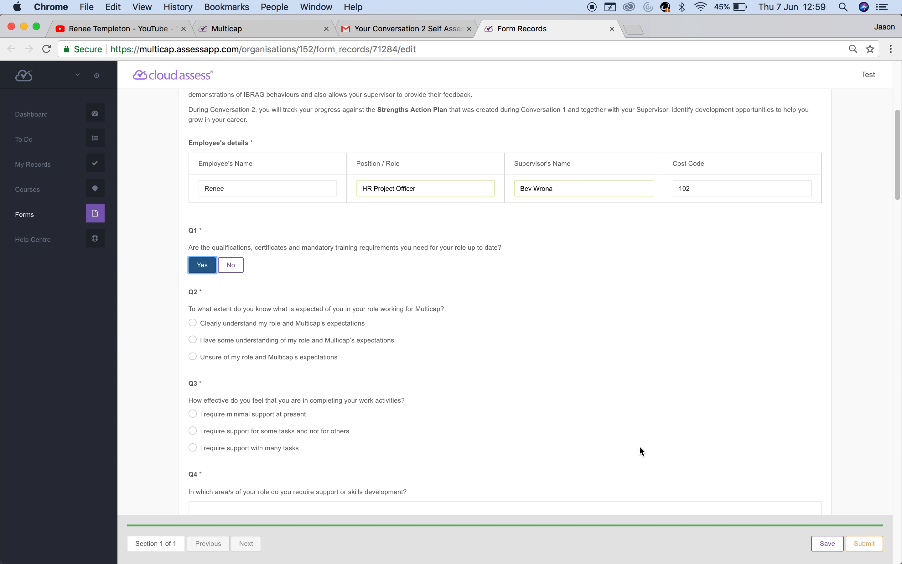
scroll(639, 447, "down", 1)
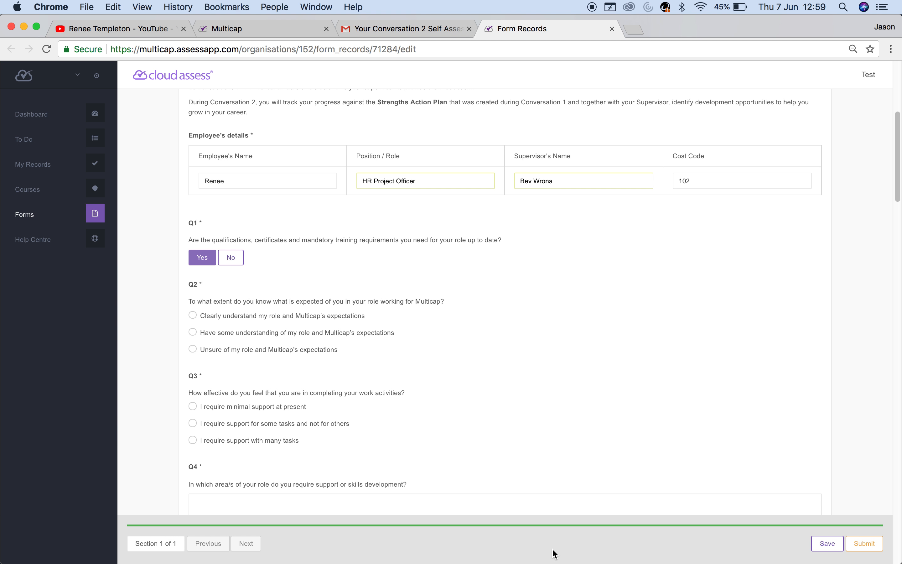
scroll(653, 360, "down", 2)
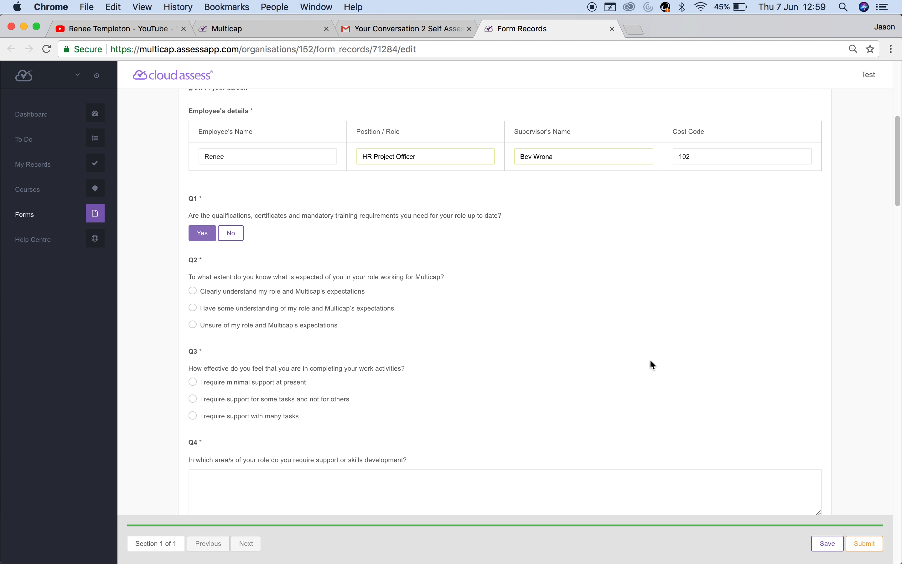
scroll(649, 360, "down", 2)
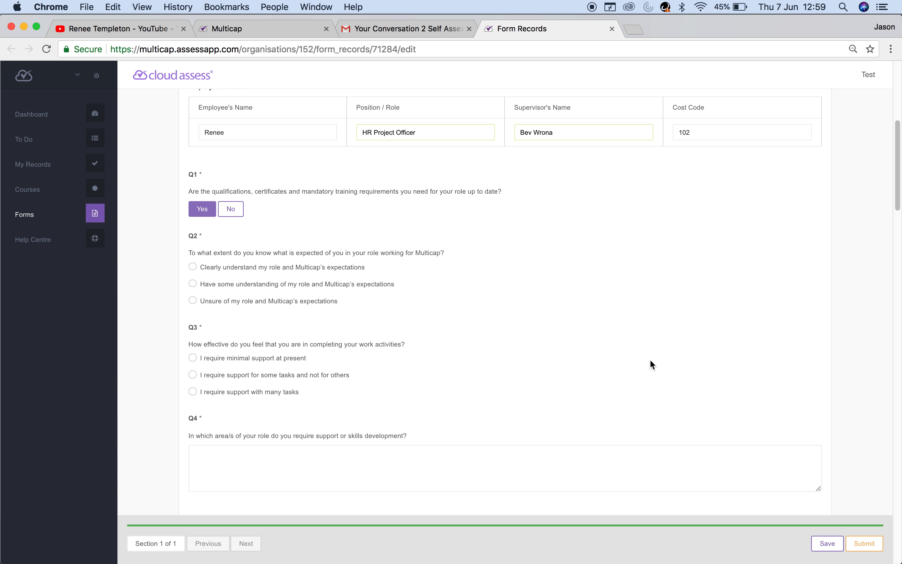
scroll(652, 362, "down", 3)
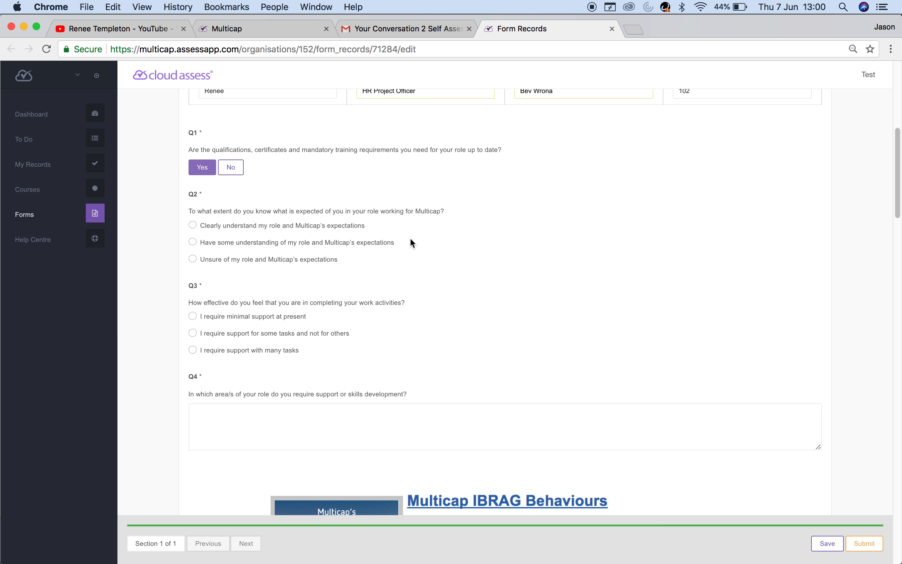
left_click(201, 227)
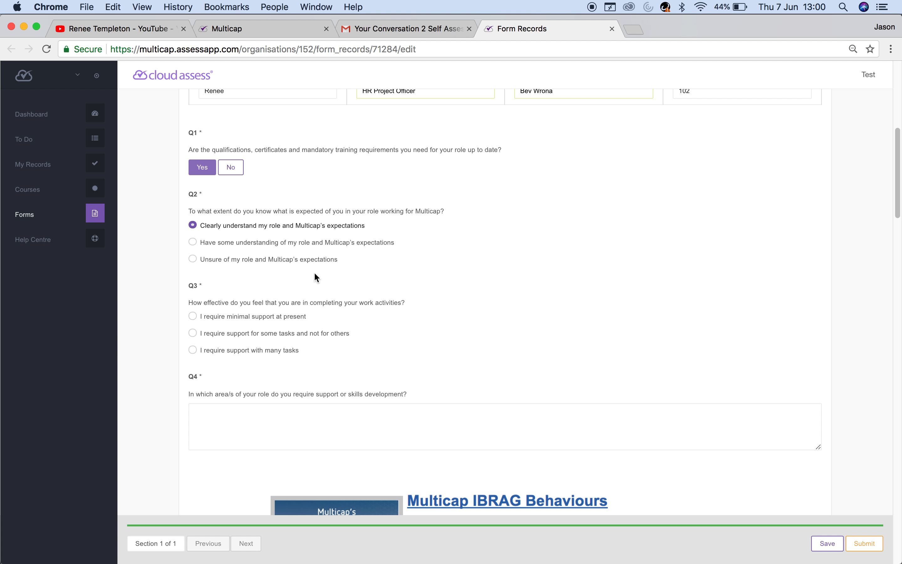
Answer Q3 with "I require minimal support at present" and enter "Test" as the Q4 answer
scroll(579, 304, "down", 3)
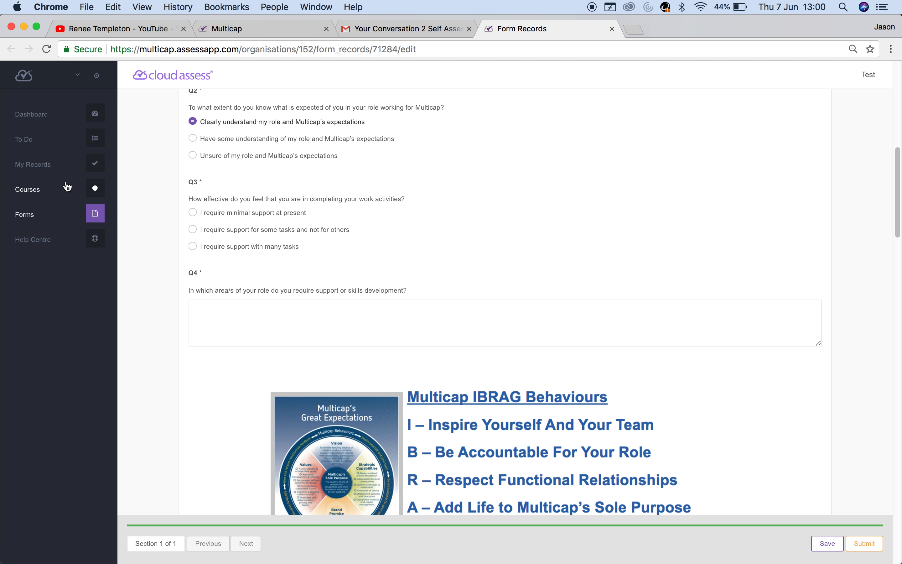
left_click(193, 213)
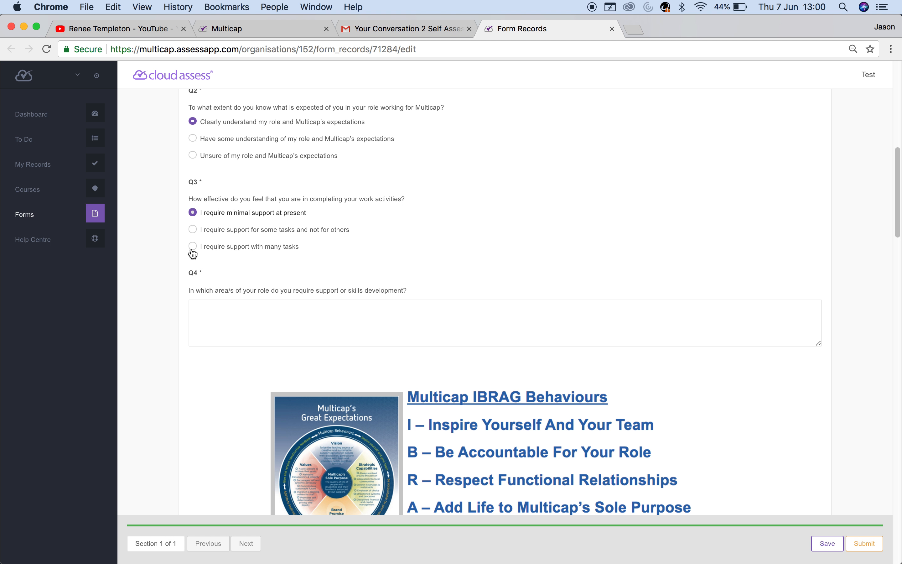
scroll(551, 262, "down", 2)
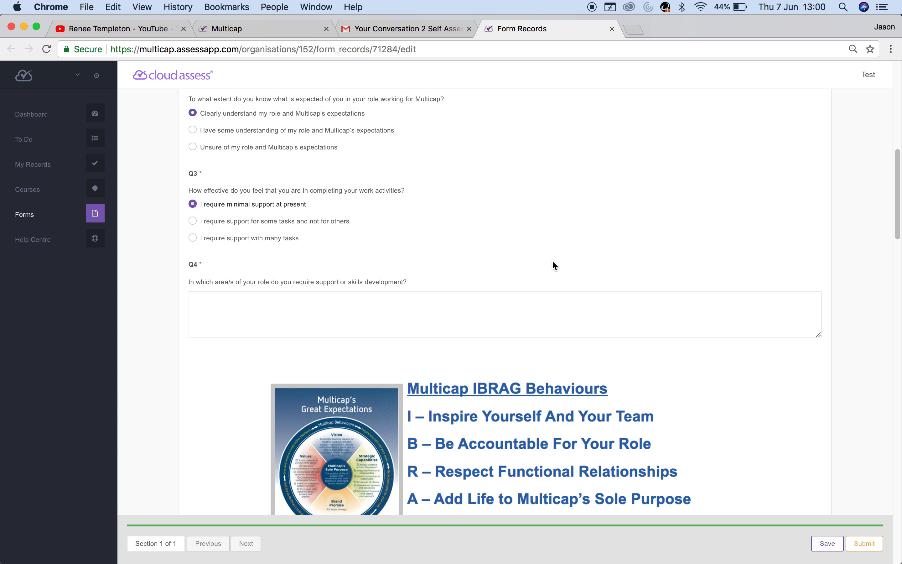
scroll(554, 265, "down", 1)
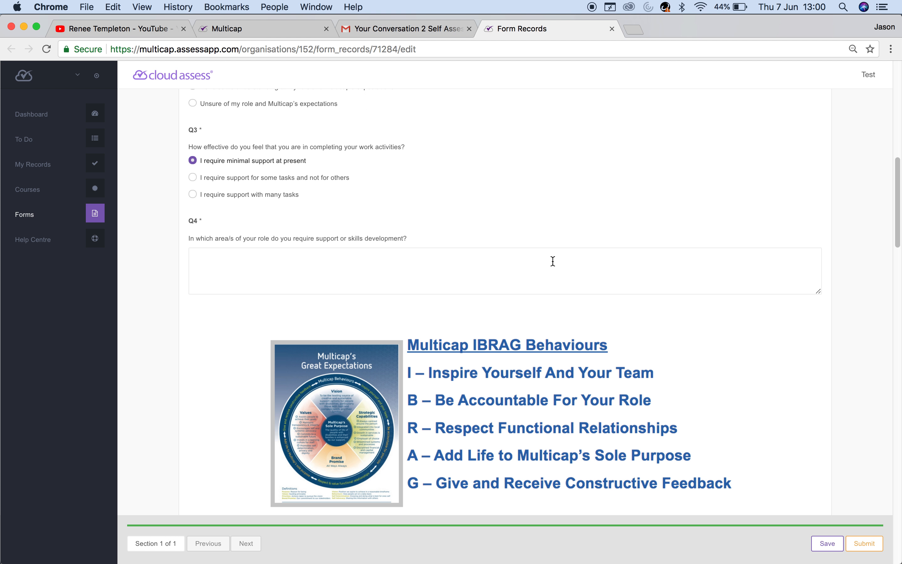
left_click(473, 266)
type("Test")
key("BackSpace")
key("BackSpace")
type("st")
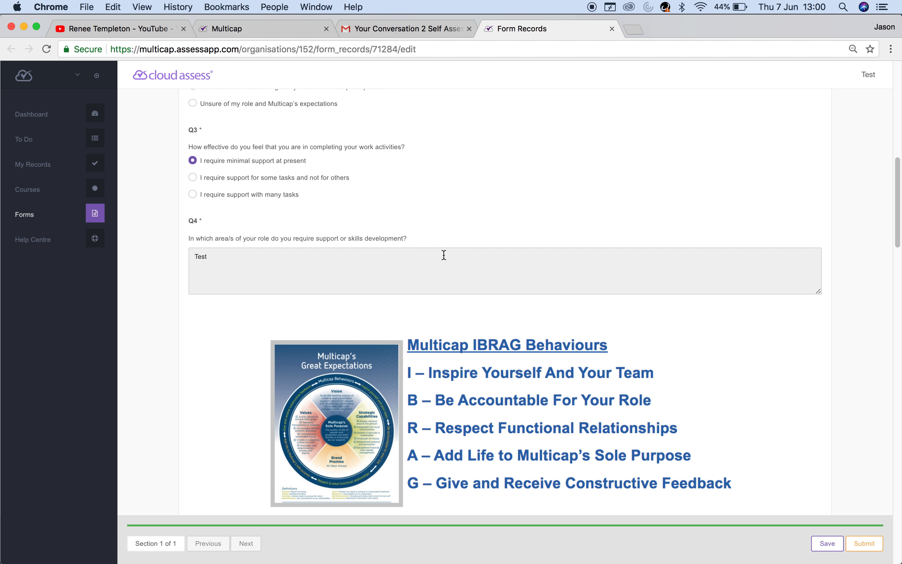
Copy the answer text "Test" from Q4 for reuse
left_click_drag(238, 256, 137, 250)
key("super+c")
left_click(686, 329)
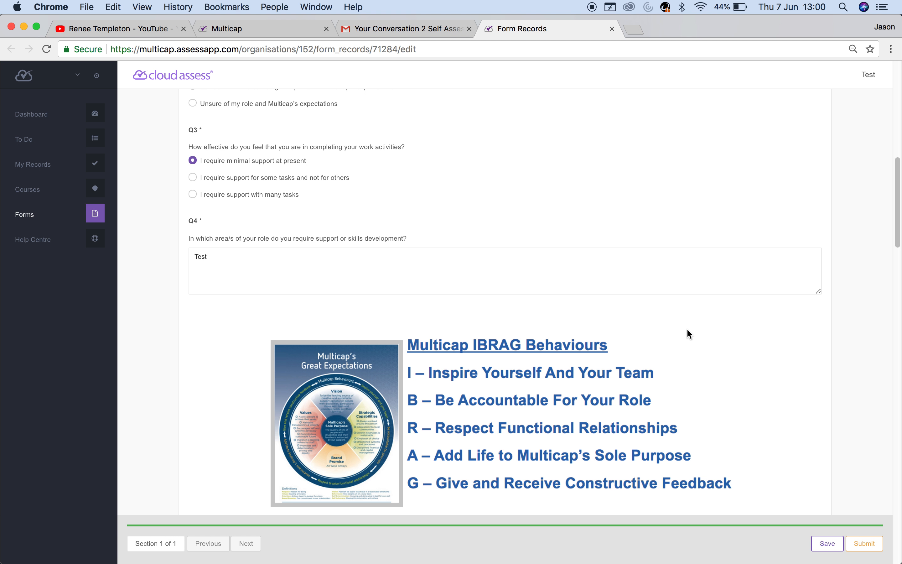
Answer Q5 with "Consistently demonstrates the IBRAG behaviours" and paste "Test" as the Q6 answer
scroll(688, 330, "down", 4)
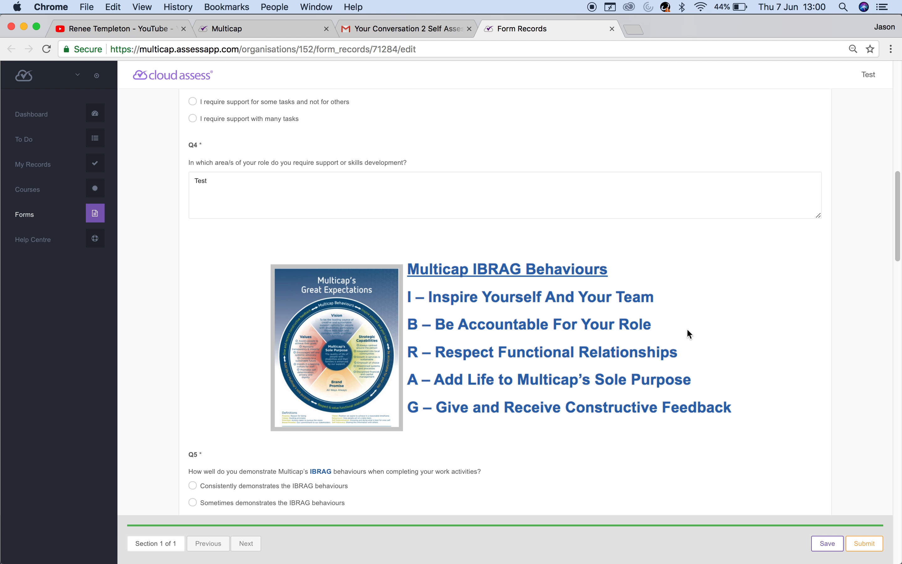
scroll(688, 334, "down", 1)
scroll(688, 330, "down", 2)
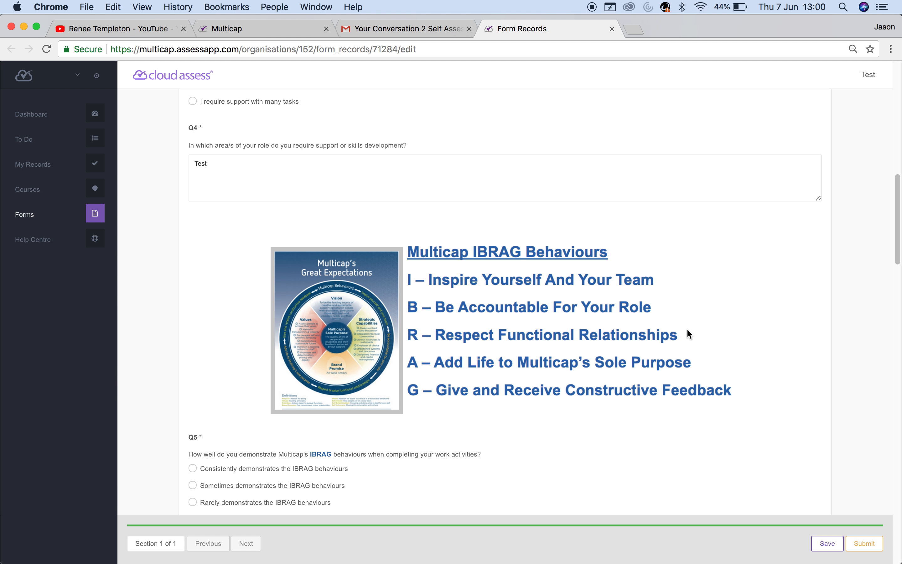
scroll(687, 330, "down", 8)
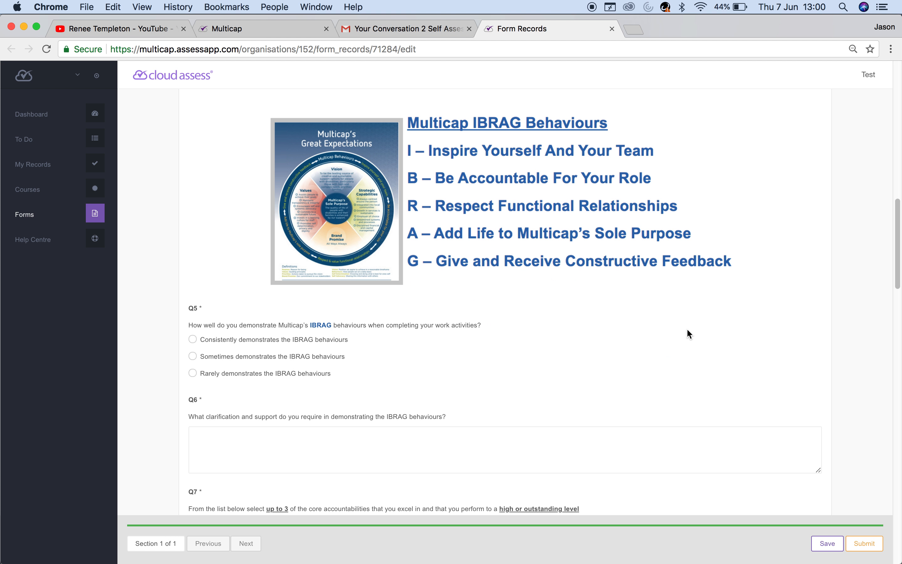
scroll(689, 333, "down", 6)
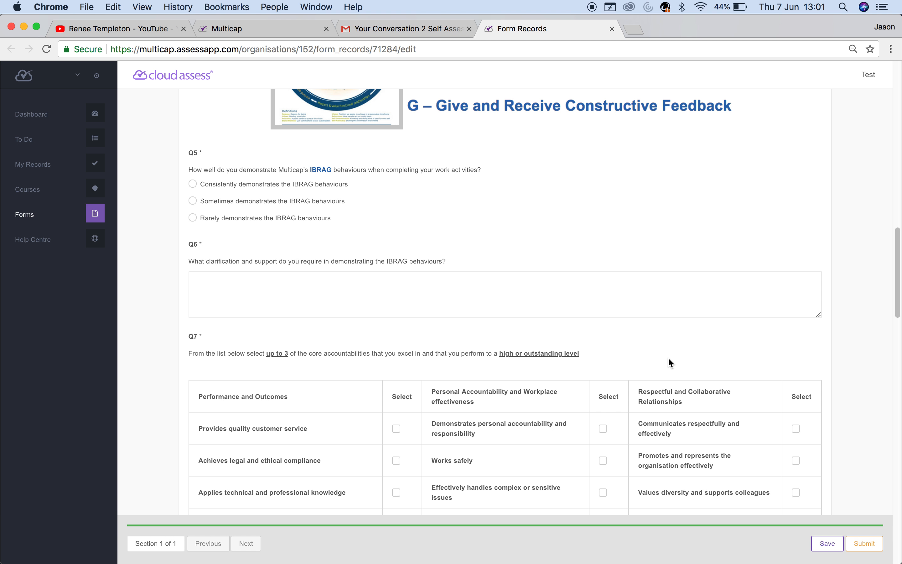
scroll(668, 358, "up", 4)
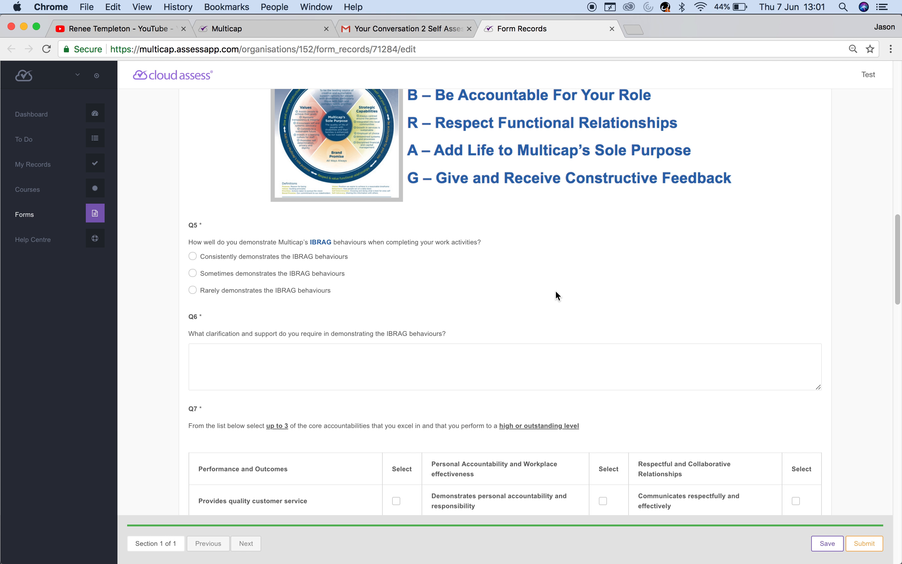
scroll(526, 279, "down", 1)
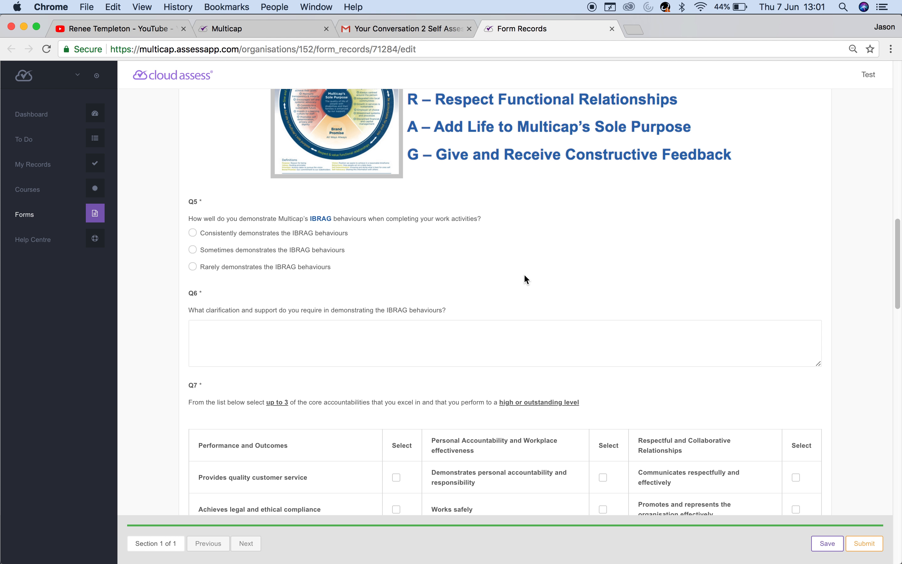
scroll(542, 277, "down", 1)
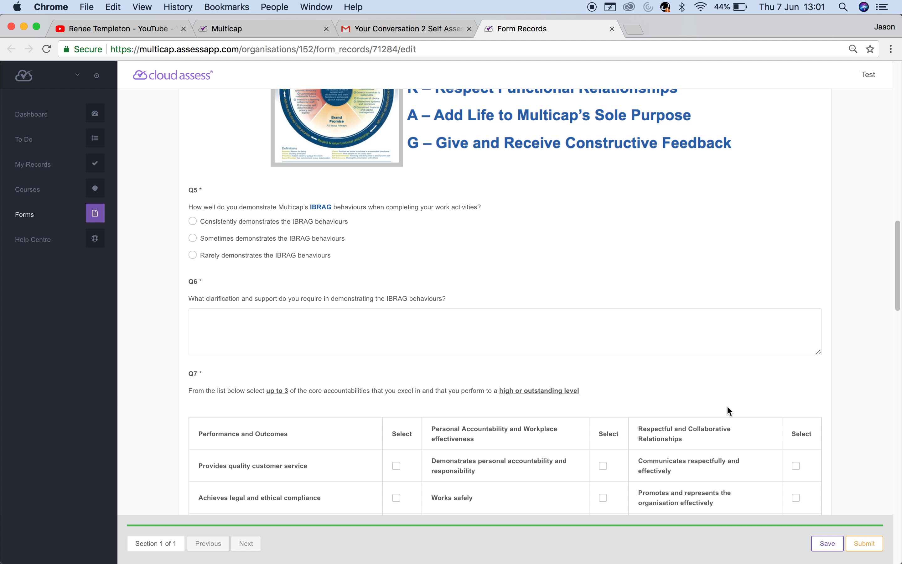
left_click(198, 223)
left_click(237, 337)
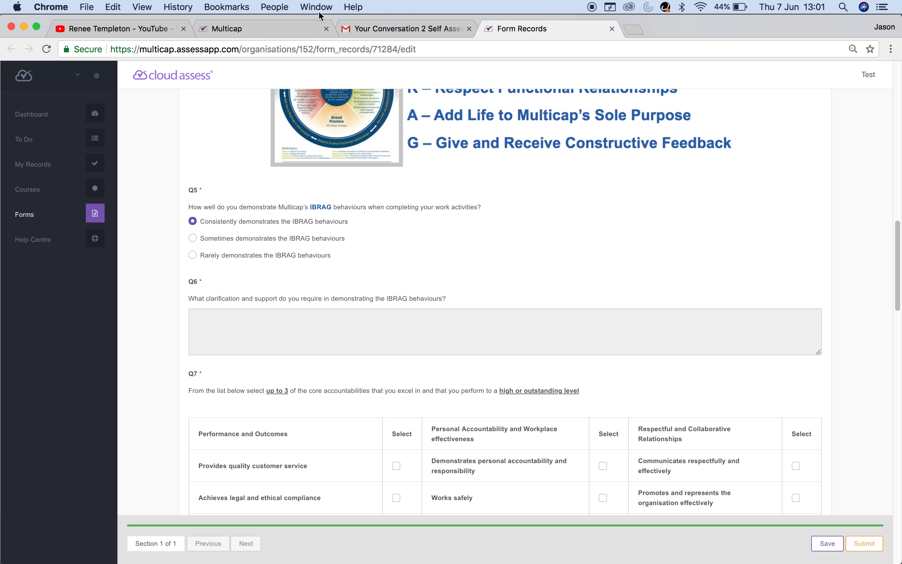
key("super+v")
Select "Values diversity and supports colleagues" as a high-performing core accountability in Q7
scroll(533, 221, "up", 3)
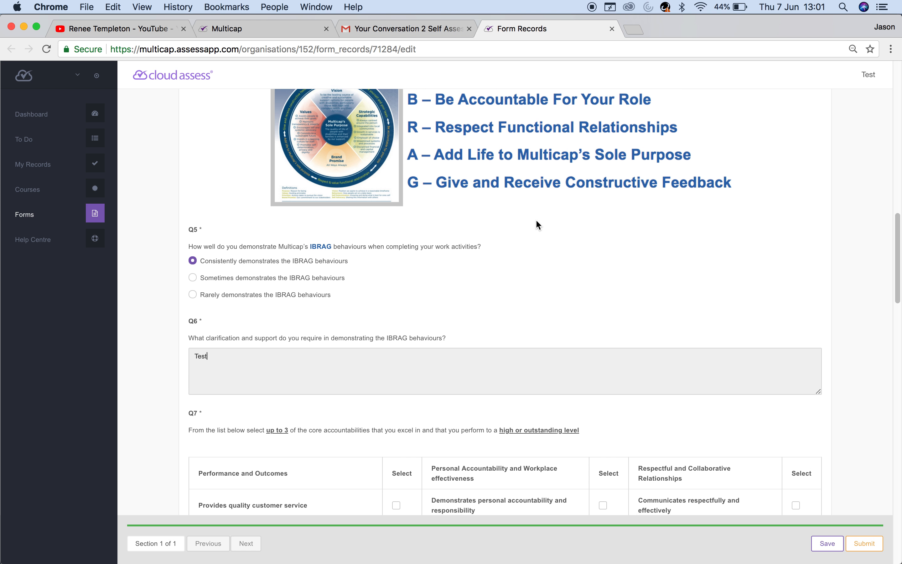
scroll(536, 221, "down", 3)
scroll(537, 225, "down", 3)
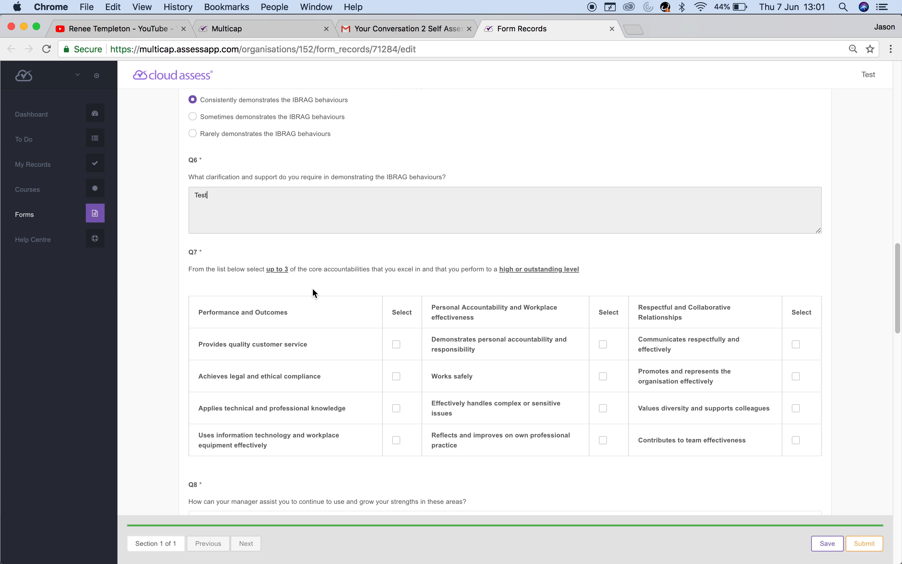
scroll(312, 289, "down", 1)
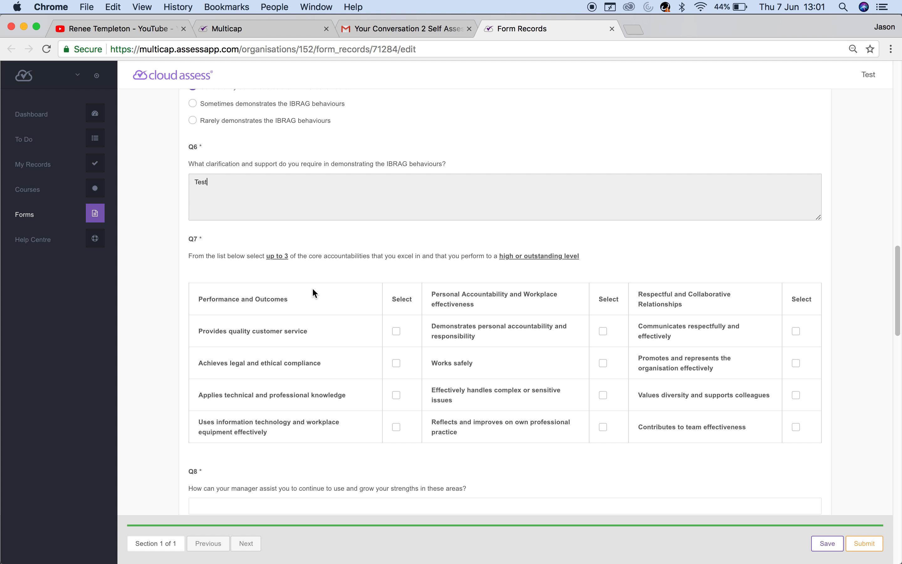
scroll(313, 289, "down", 1)
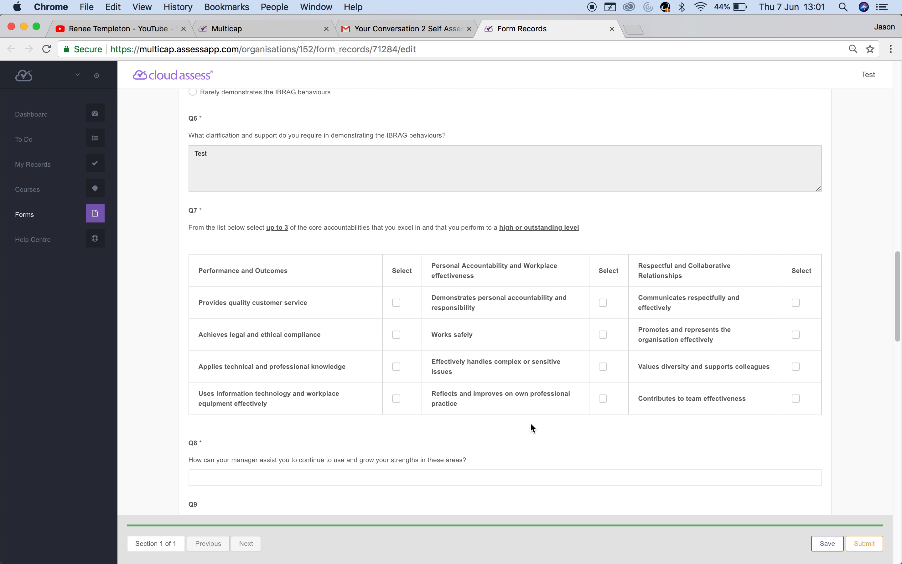
scroll(533, 427, "down", 1)
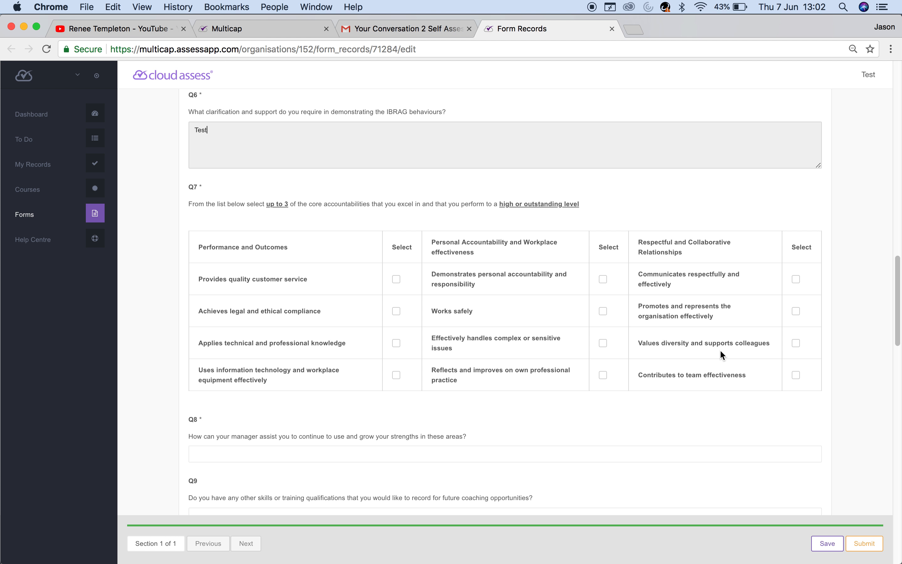
scroll(721, 351, "down", 2)
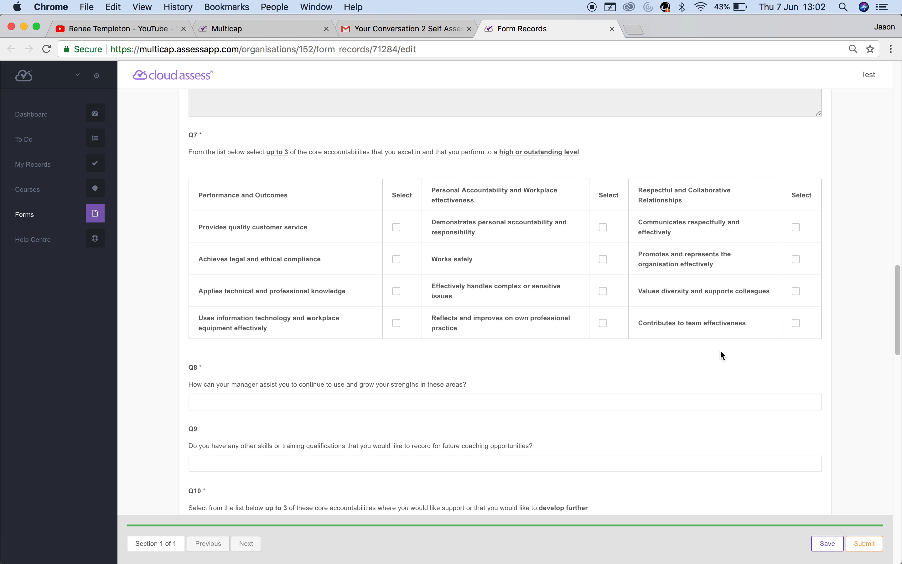
left_click(796, 294)
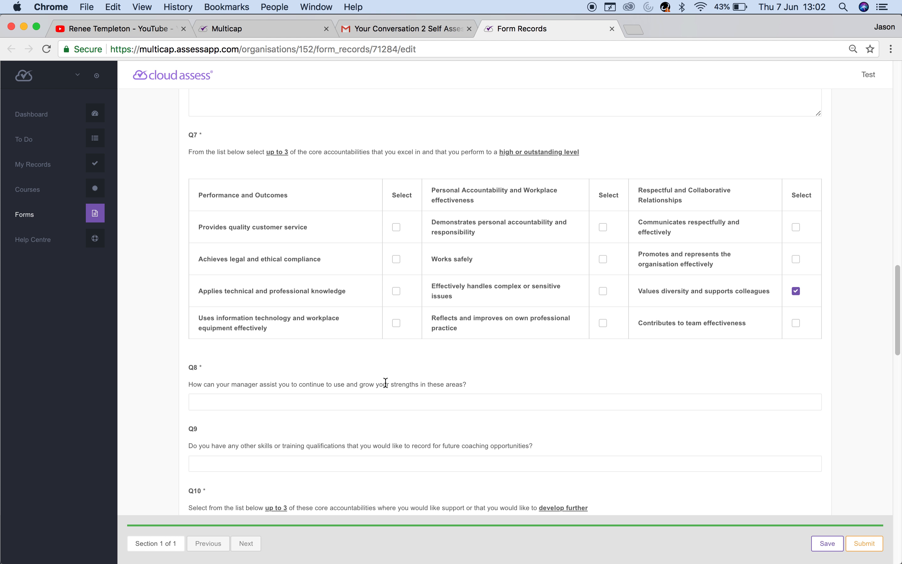
Add "Works safely" and "Provides quality customer service" to the Q7 selections and answer Q8 with "Test"
left_click(602, 260)
left_click(397, 229)
scroll(708, 369, "down", 5)
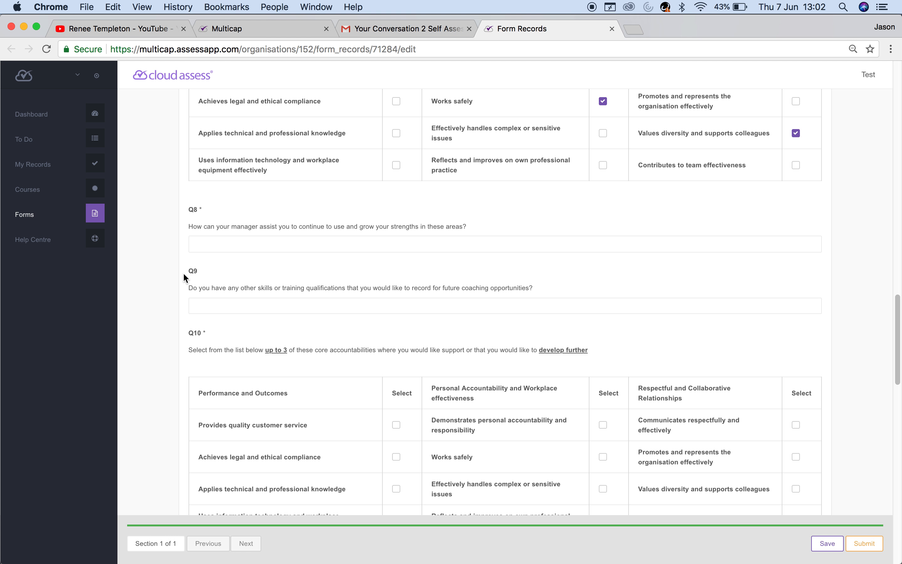
left_click(382, 246)
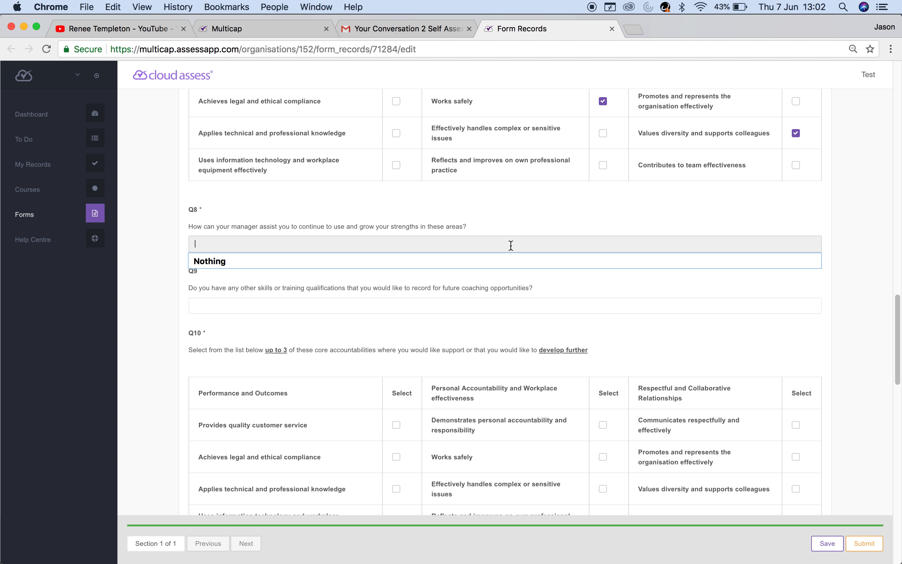
type("Test")
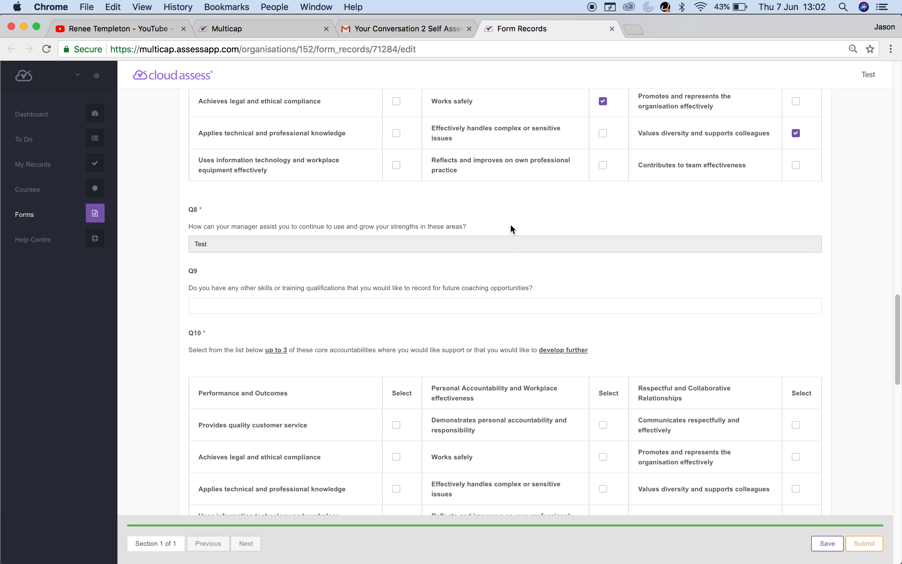
In Q10, select "Works safely", "Applies technical and professional knowledge" and "Reflects and improves on own professional practice" as areas to develop further
scroll(512, 228, "up", 3)
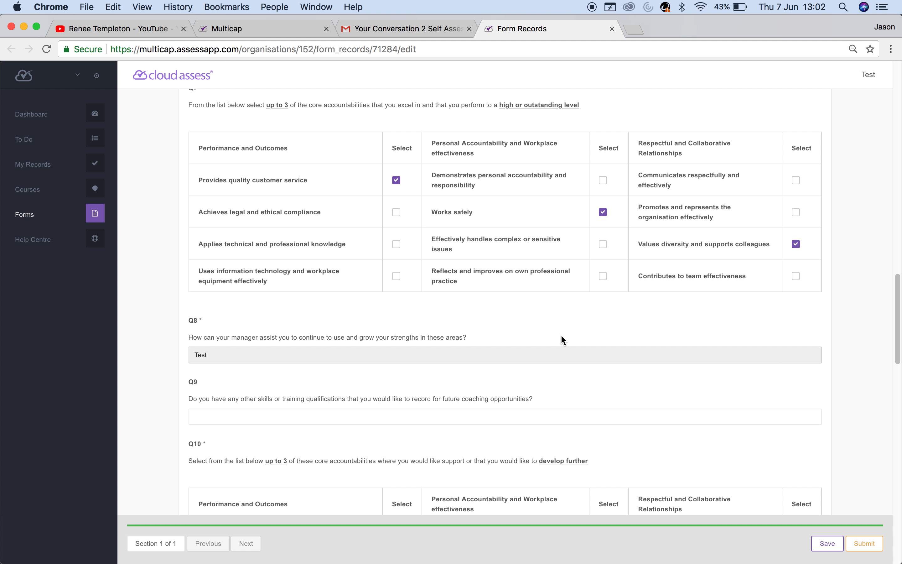
scroll(561, 336, "down", 5)
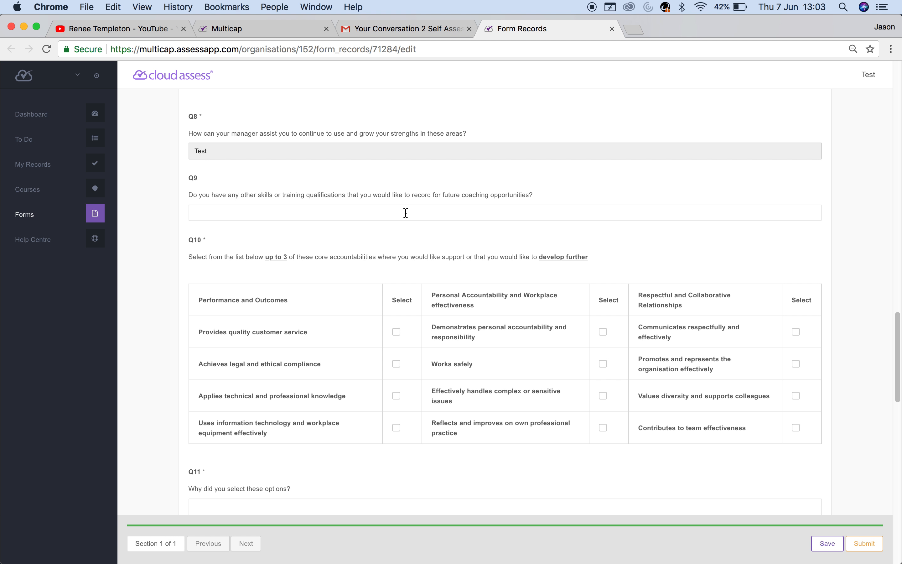
scroll(443, 198, "down", 1)
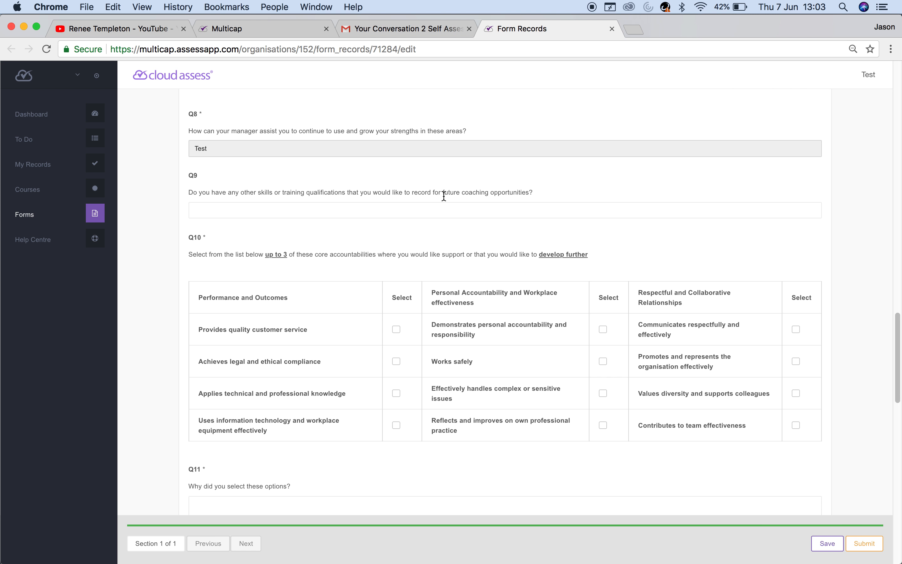
scroll(446, 199, "down", 5)
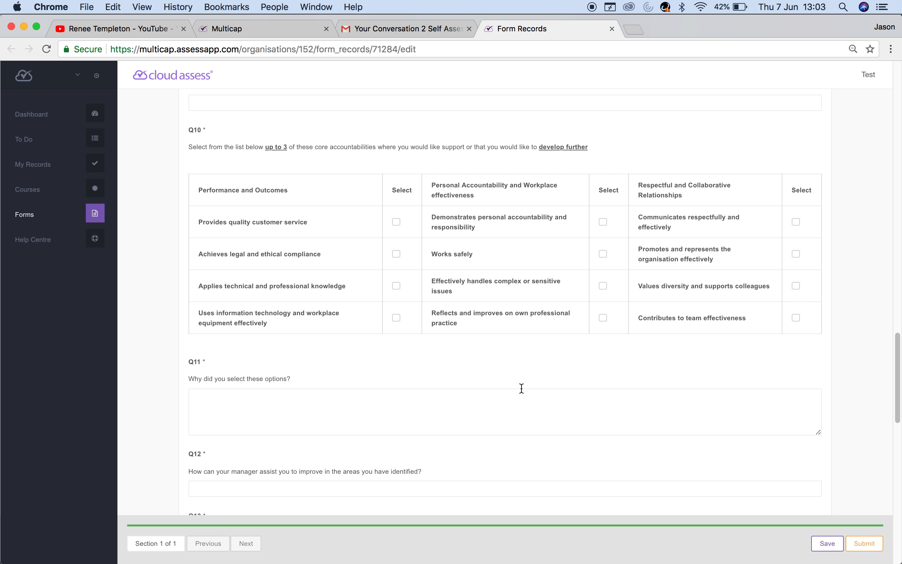
left_click(604, 254)
left_click(398, 291)
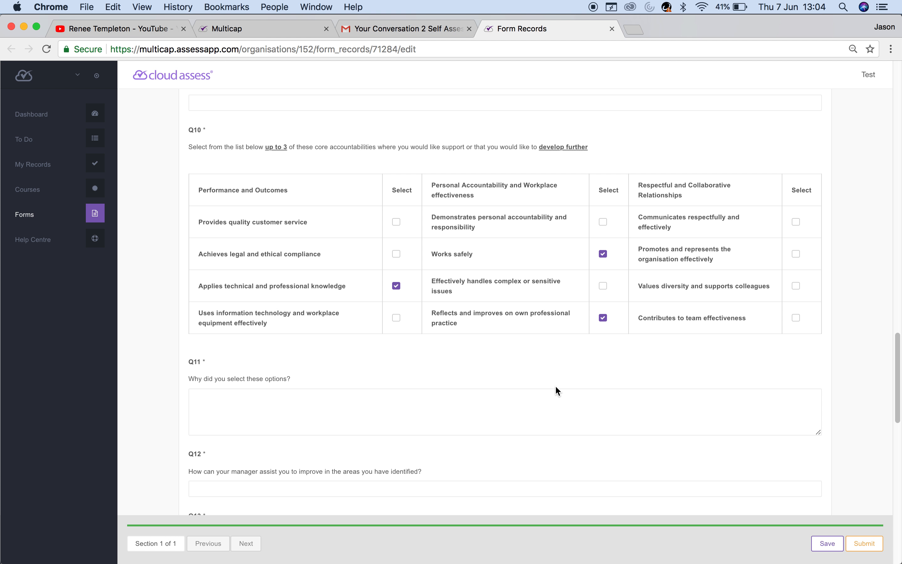
Enter "Test" as the answer to Q11 on the reasons for the selection and to Q12 on manager assistance
left_click(211, 390)
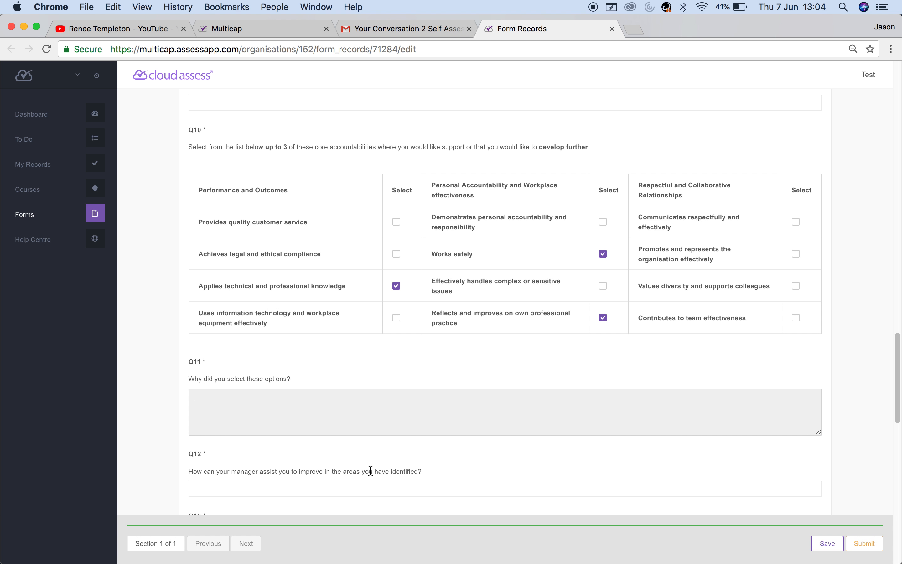
scroll(371, 471, "down", 3)
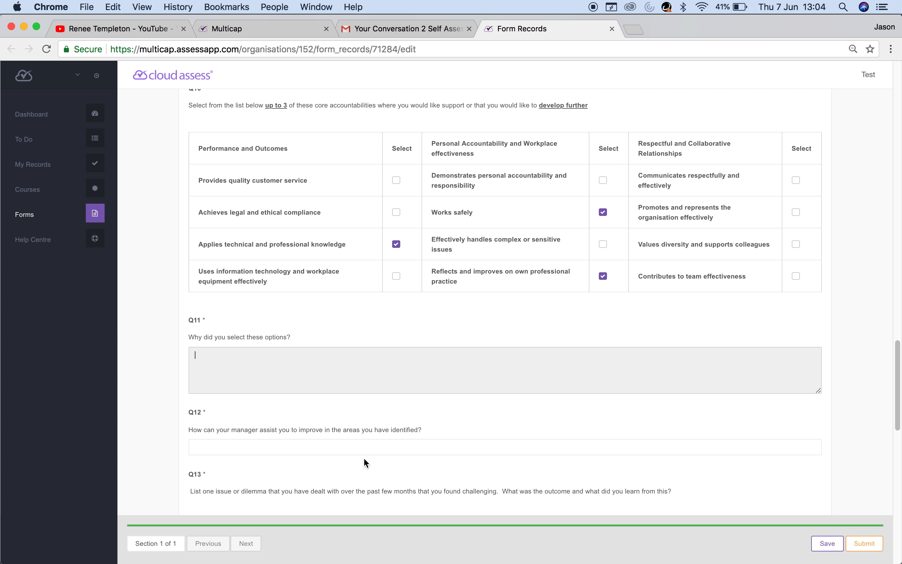
type("Test")
left_click(419, 444)
scroll(496, 462, "down", 6)
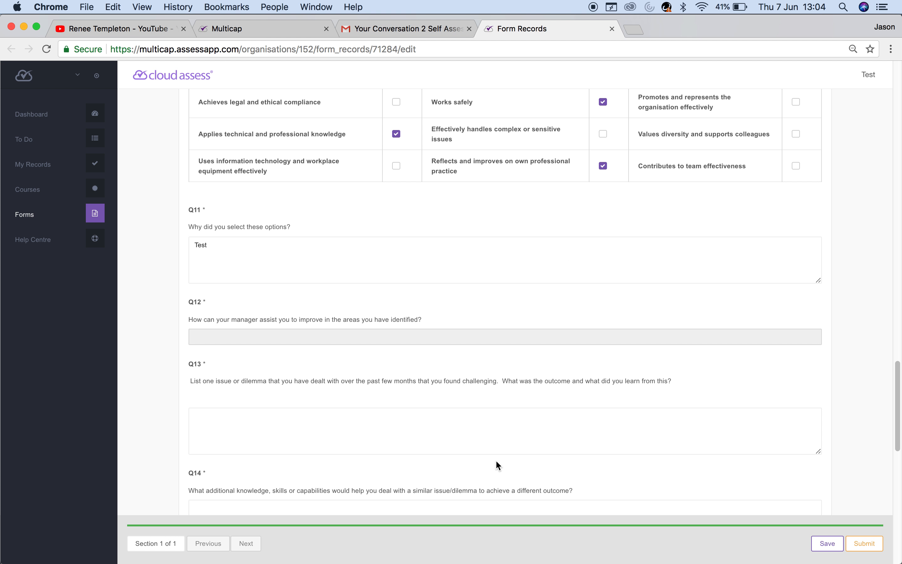
scroll(496, 457, "down", 10)
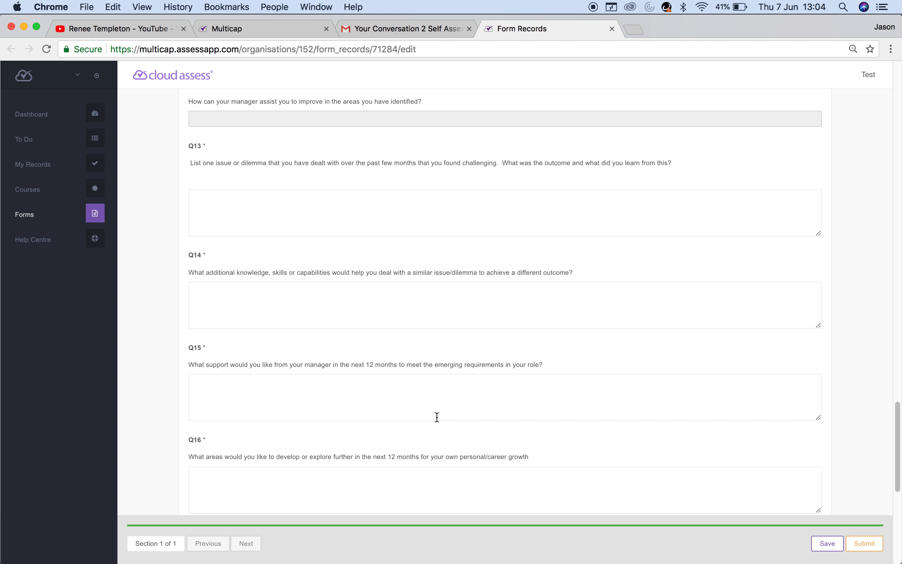
scroll(436, 413, "up", 4)
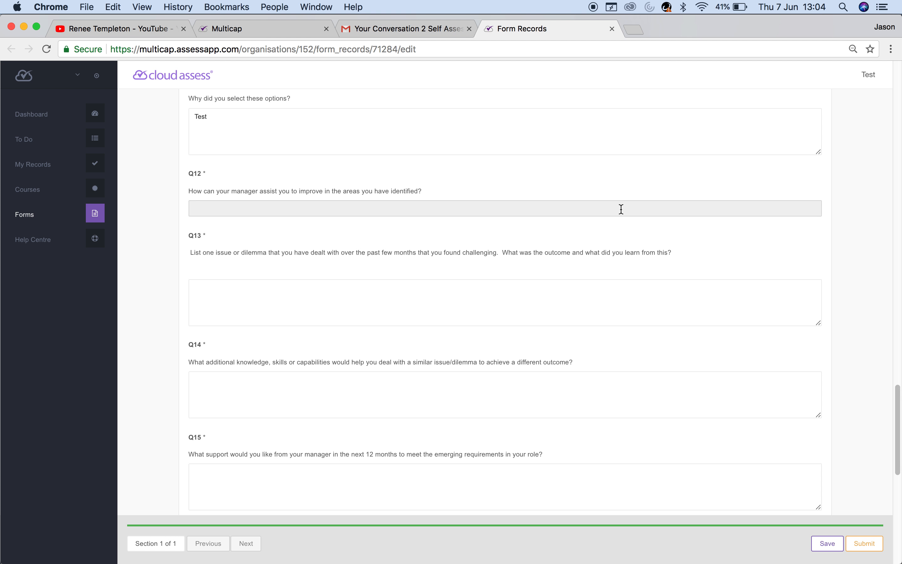
scroll(577, 230, "down", 1)
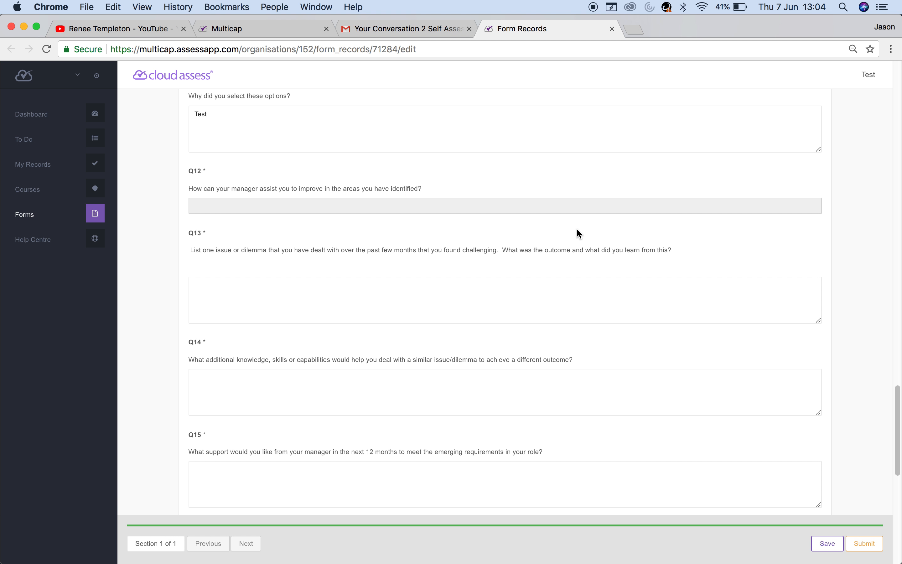
type("Test")
Answer Q13 on a challenging issue and Q14 on additional knowledge or skills with "Test"
left_click(374, 304)
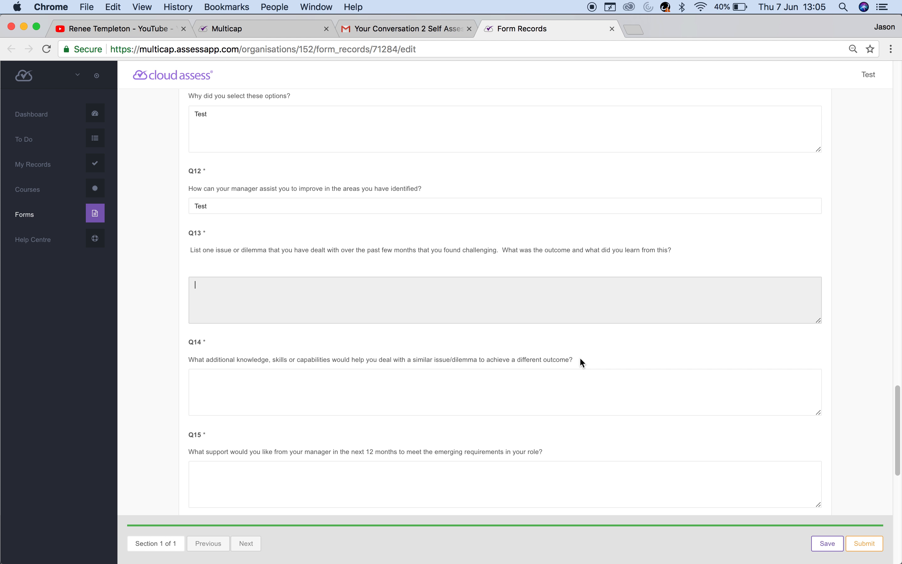
type("Test")
key("Tab")
scroll(624, 428, "down", 5)
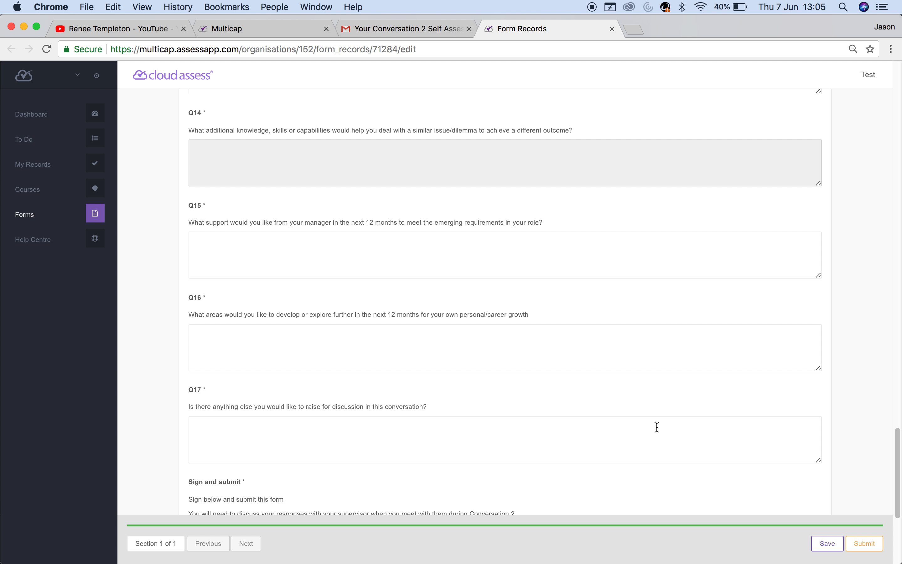
type("Test")
Fill in the remaining text answers, Q15, Q16 and Q17, with "Test"
left_click(515, 262)
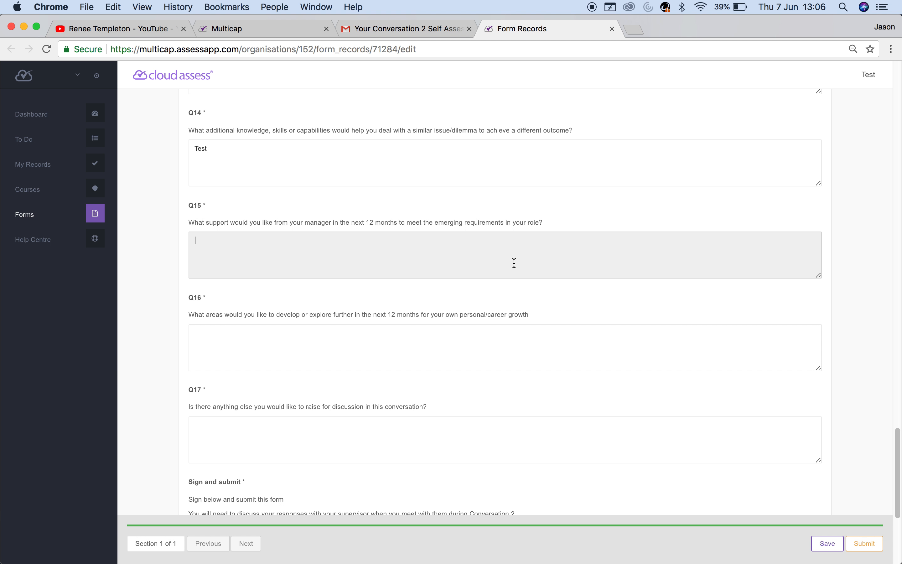
type("Test")
left_click(286, 341)
scroll(693, 400, "down", 1)
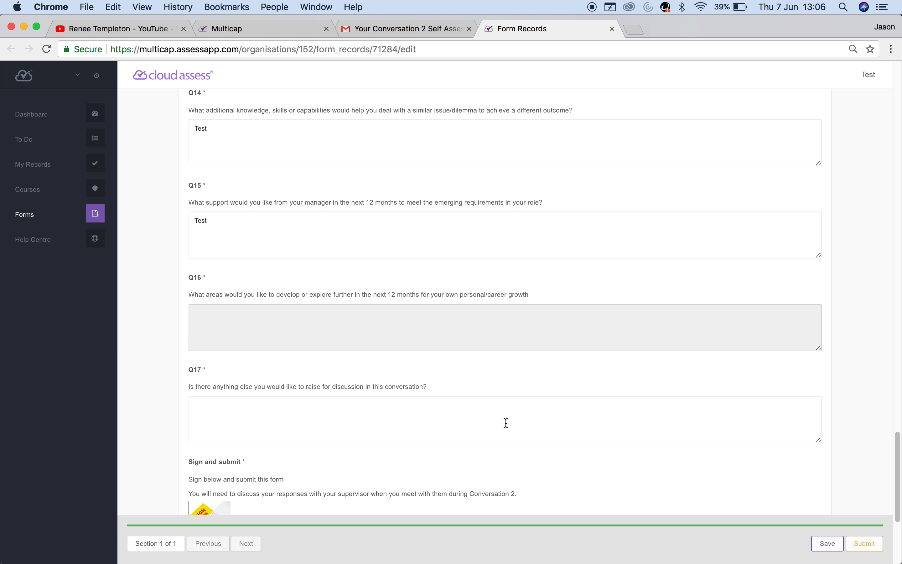
scroll(506, 423, "down", 1)
scroll(506, 422, "down", 1)
scroll(505, 424, "down", 3)
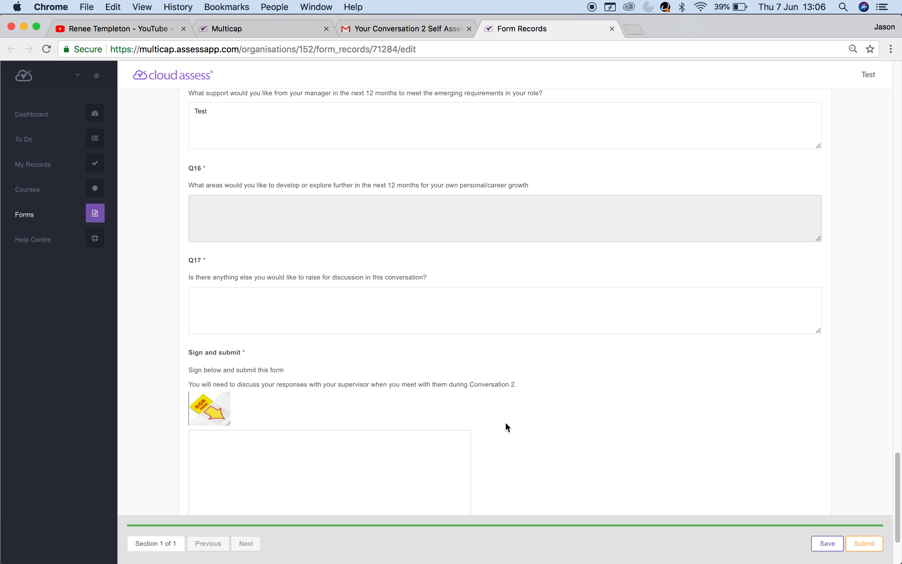
type("Test")
left_click(289, 287)
type("Test")
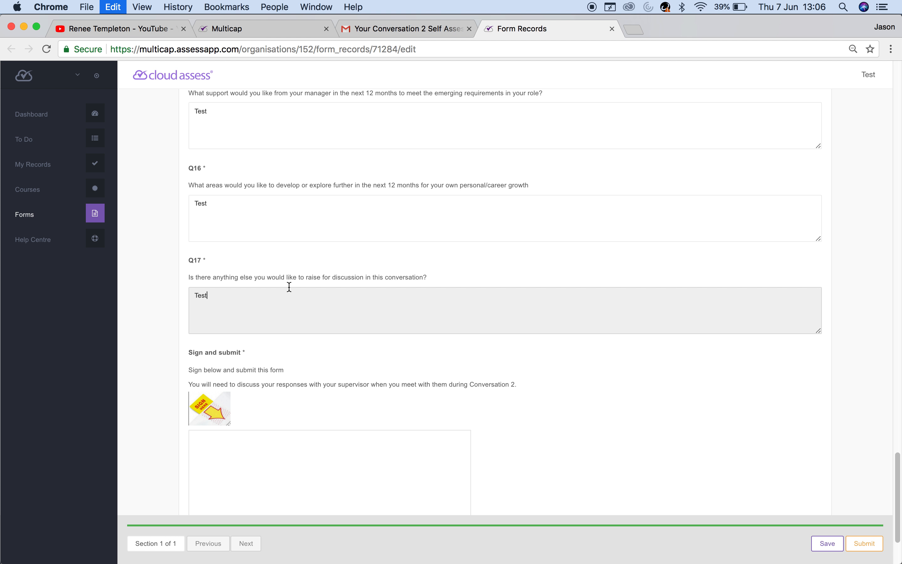
Draw a freehand signature in the Sign and submit section and set its date to 07-Jun-2018
scroll(674, 474, "down", 1)
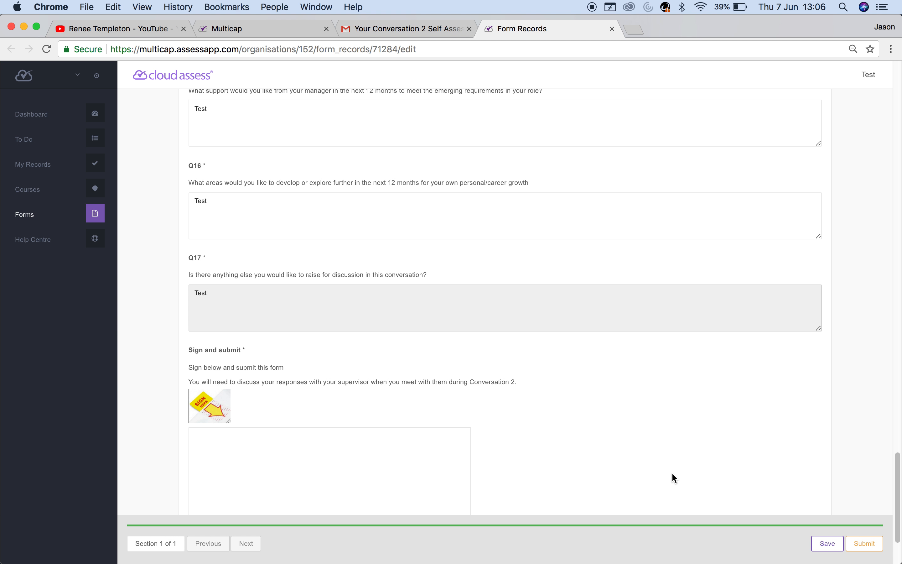
scroll(675, 477, "down", 5)
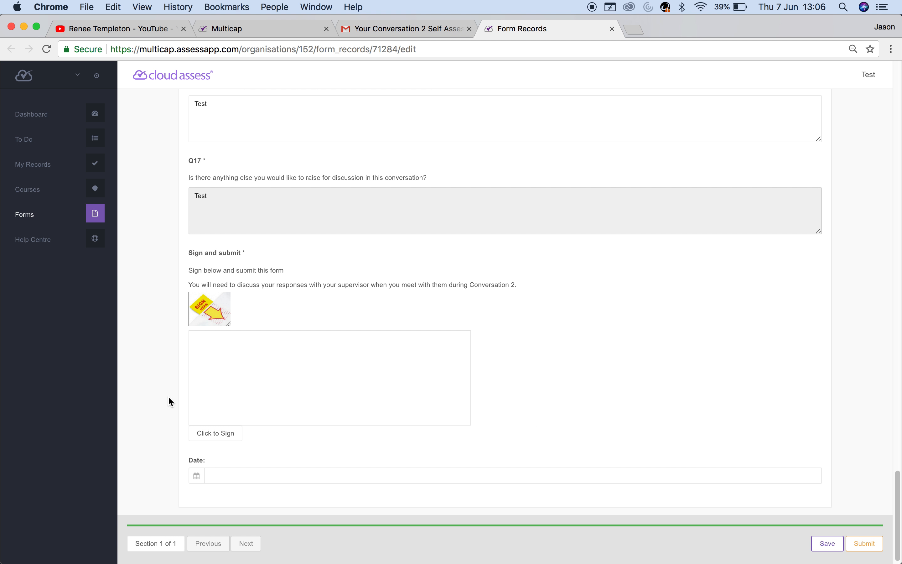
left_click(203, 436)
mouse_move(382, 329)
left_mouse_down()
mouse_move(460, 343)
mouse_move(431, 371)
left_mouse_up()
left_click(581, 411)
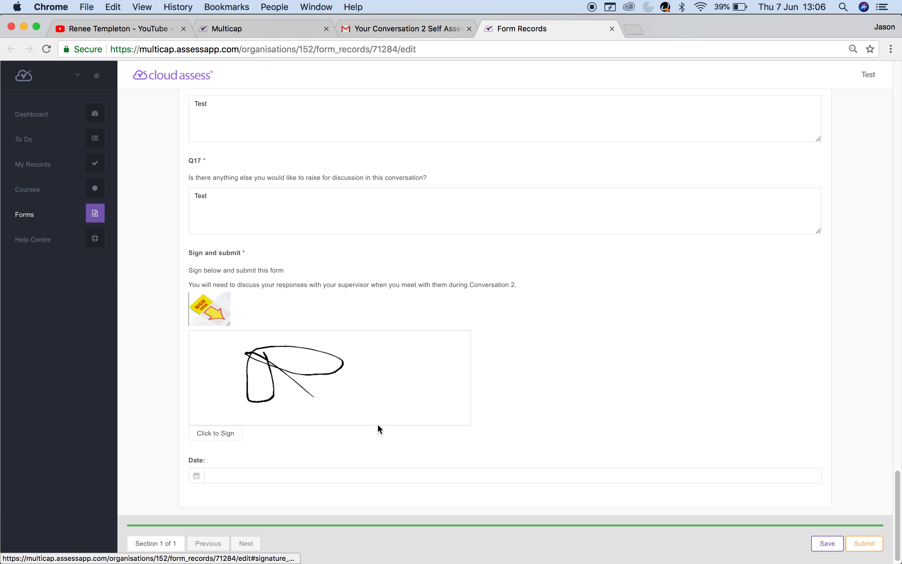
left_click(239, 475)
left_click(284, 374)
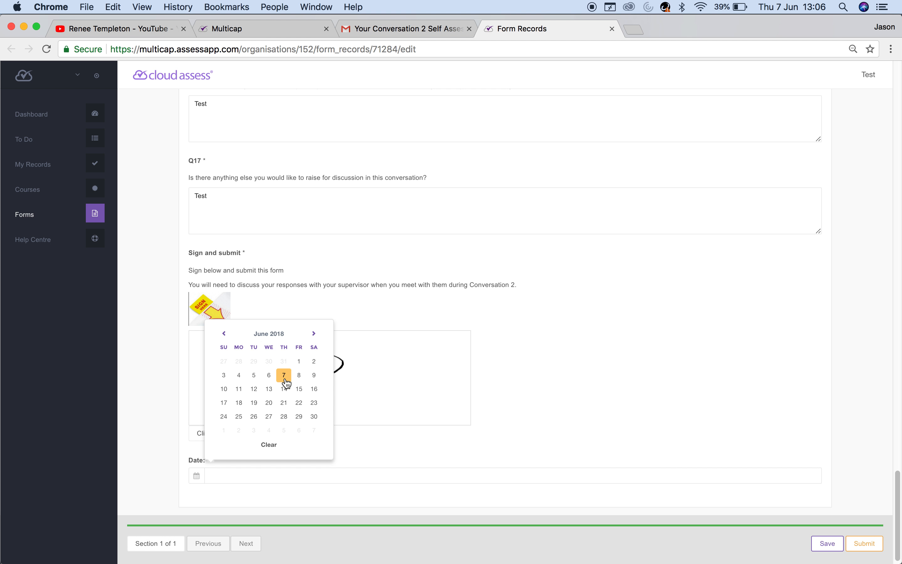
Submit the completed survey record, confirm the submission and dismiss the read-only notice
left_click(870, 544)
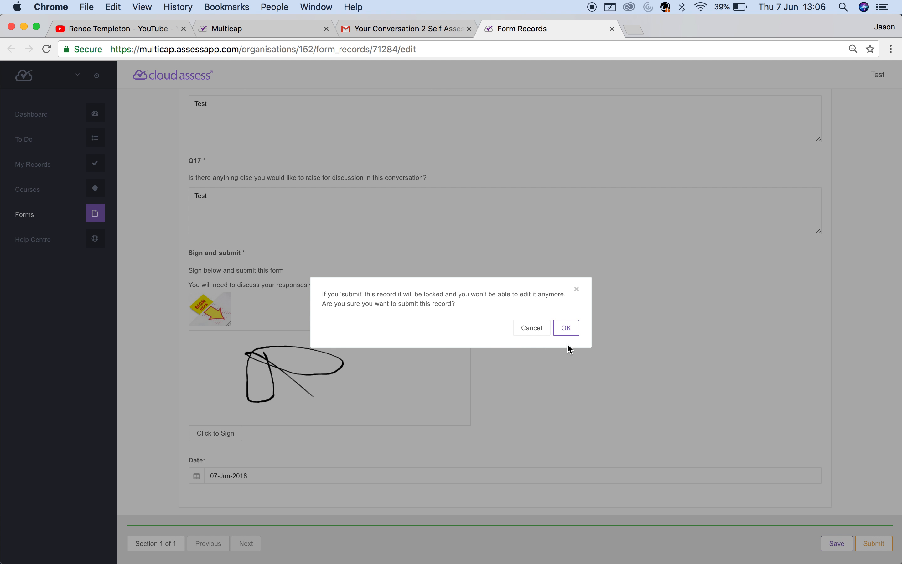
left_click(573, 334)
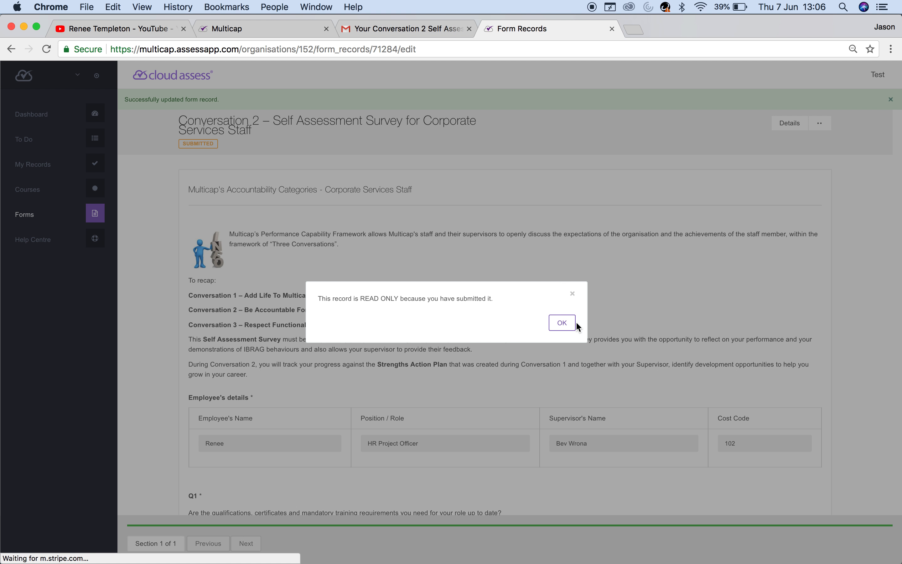
left_click(573, 323)
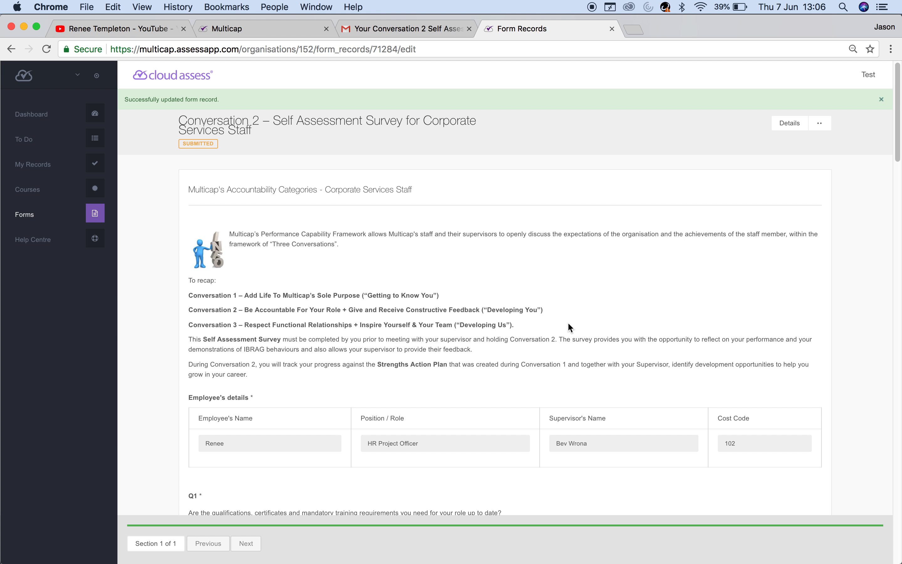